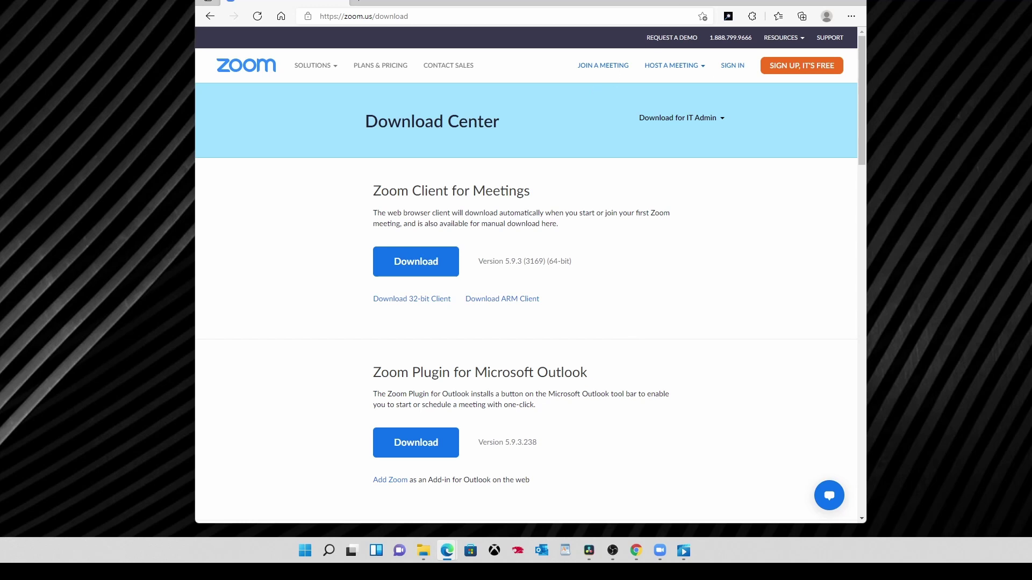
Step: Switch to Zoom, start a new meeting joined with computer audio, and begin recording it
{"action": "mouse_move", "coordinate": [785, 38]}
{"action": "left_click", "coordinate": [804, 2]}
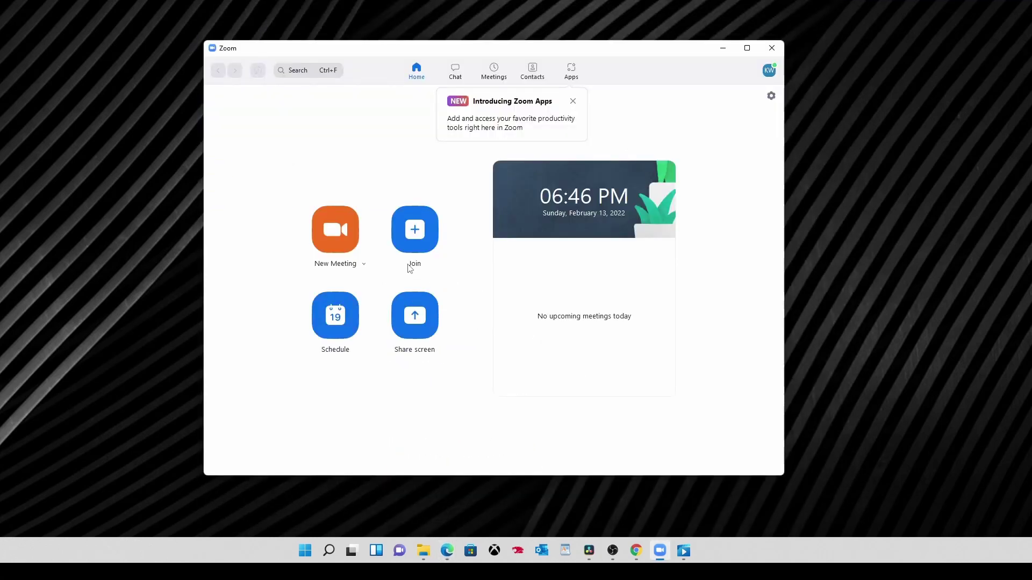
{"action": "left_click", "coordinate": [333, 240]}
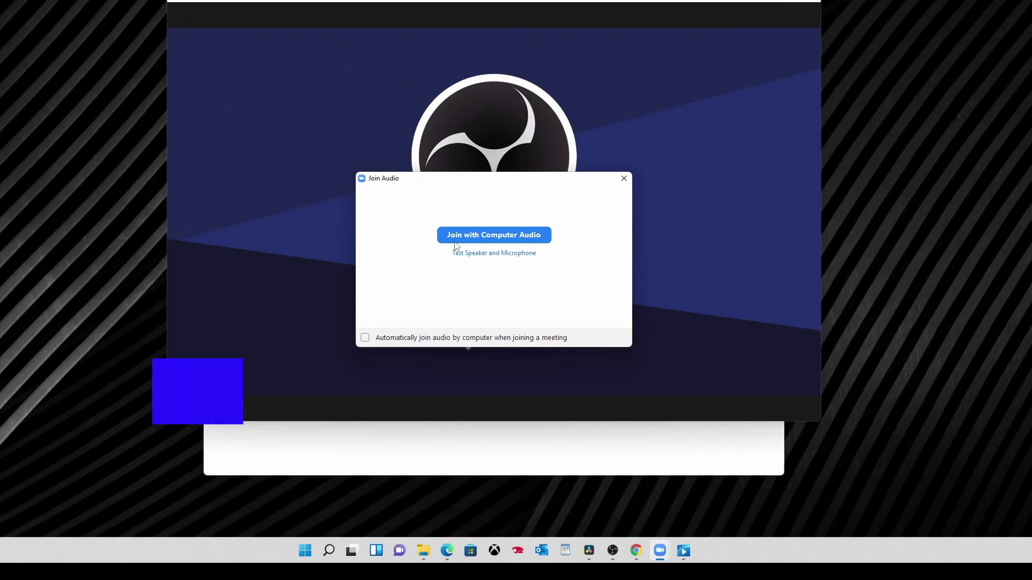
{"action": "left_click", "coordinate": [459, 242]}
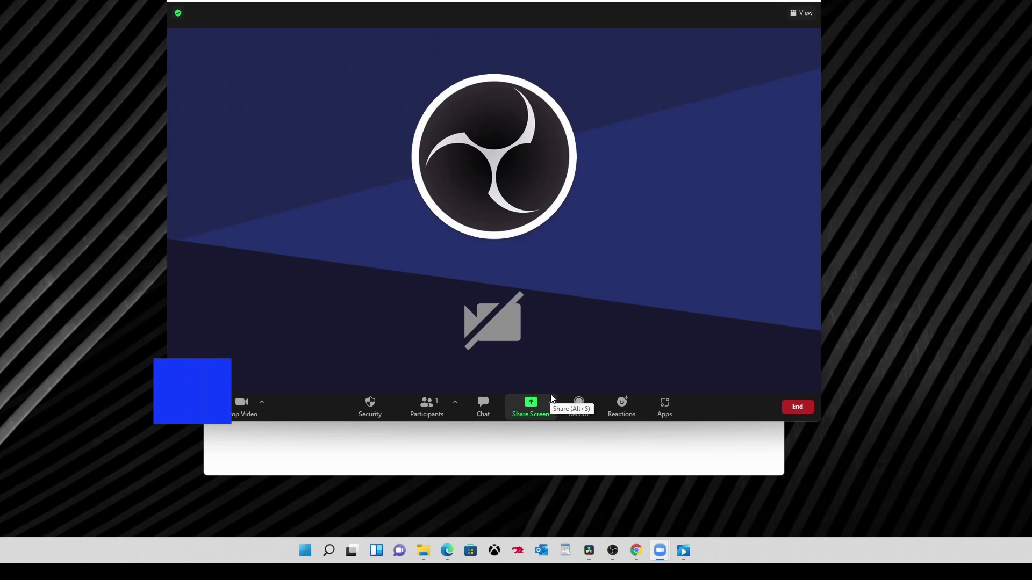
{"action": "left_click", "coordinate": [579, 408]}
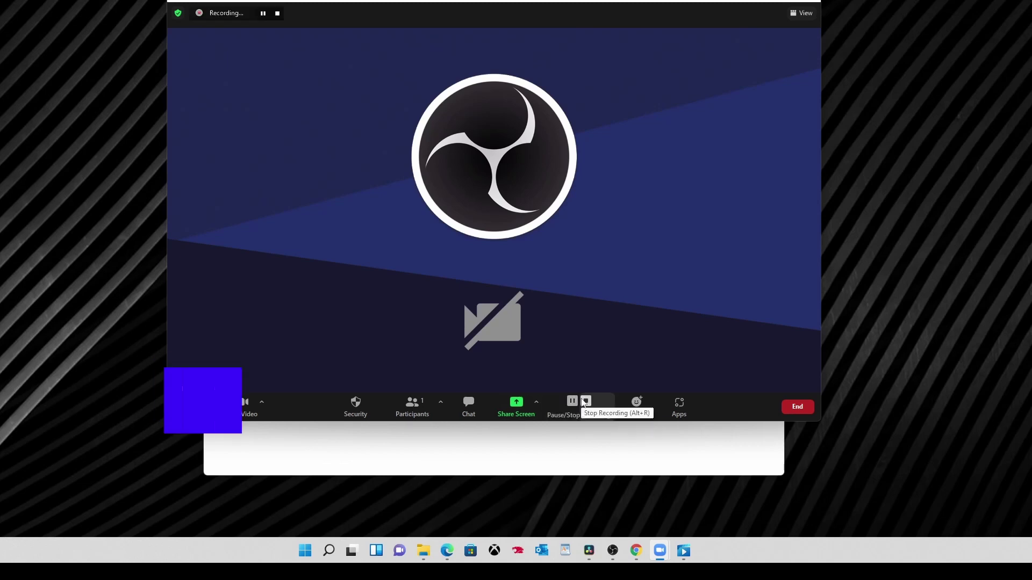
Step: Share the entire screen in the meeting and open the annotation tools
{"action": "left_click", "coordinate": [517, 409]}
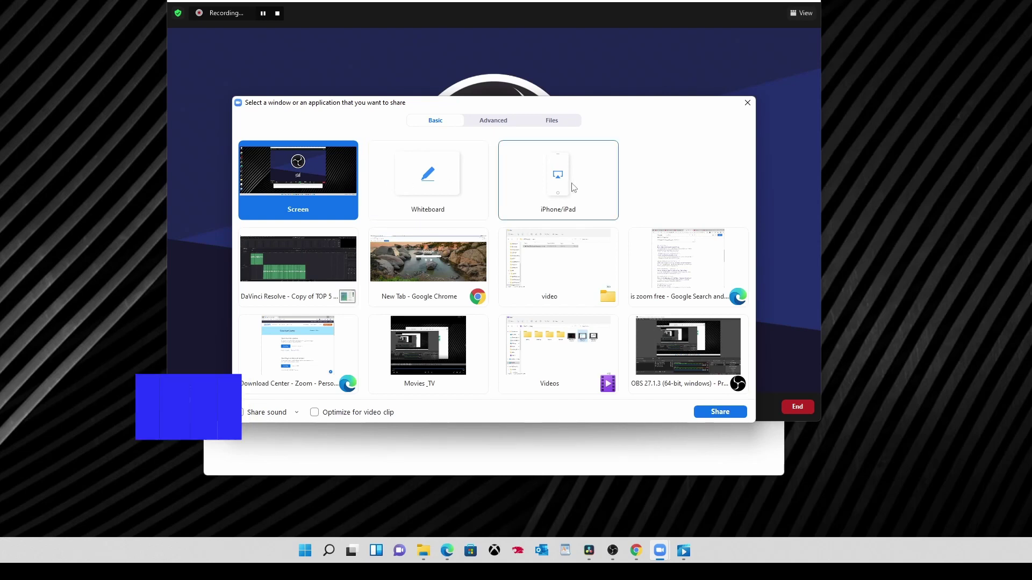
{"action": "double_click", "coordinate": [302, 199]}
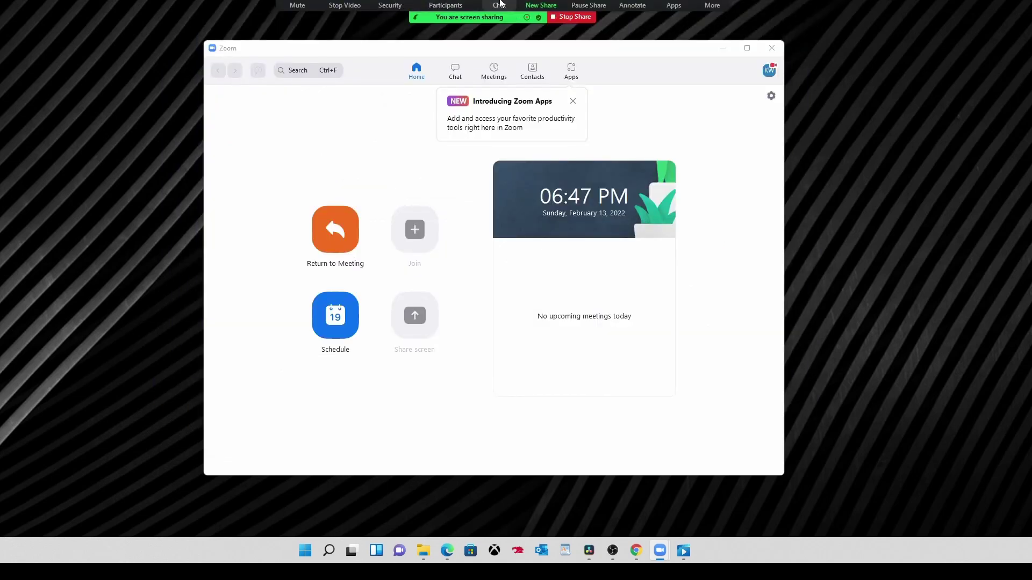
{"action": "left_click", "coordinate": [634, 5]}
Step: Draw a freehand loop above the greyed-out Join button with the Draw annotation tool
{"action": "left_click", "coordinate": [418, 48]}
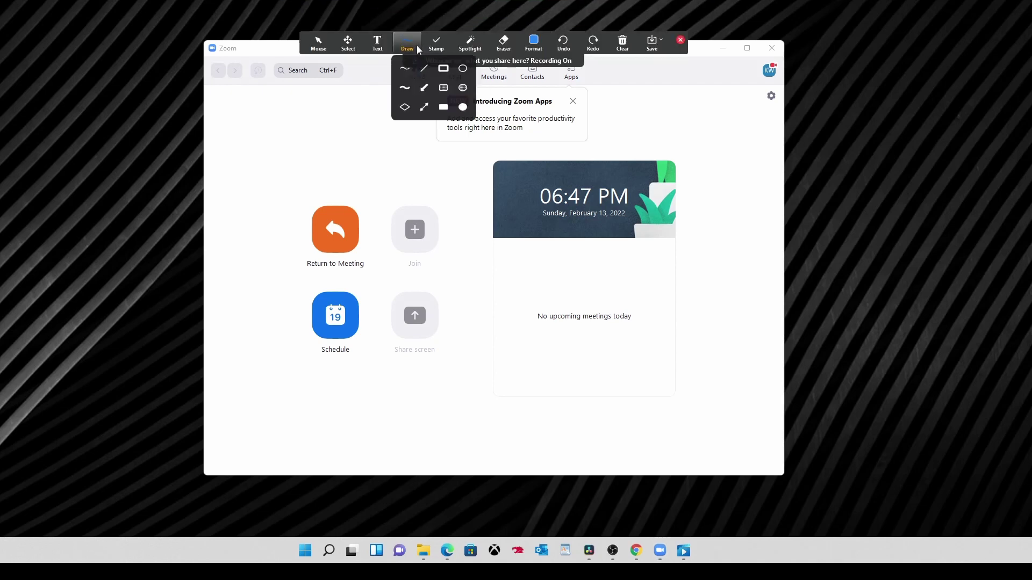
{"action": "left_click", "coordinate": [417, 45]}
{"action": "left_click", "coordinate": [407, 44]}
{"action": "left_click", "coordinate": [436, 47]}
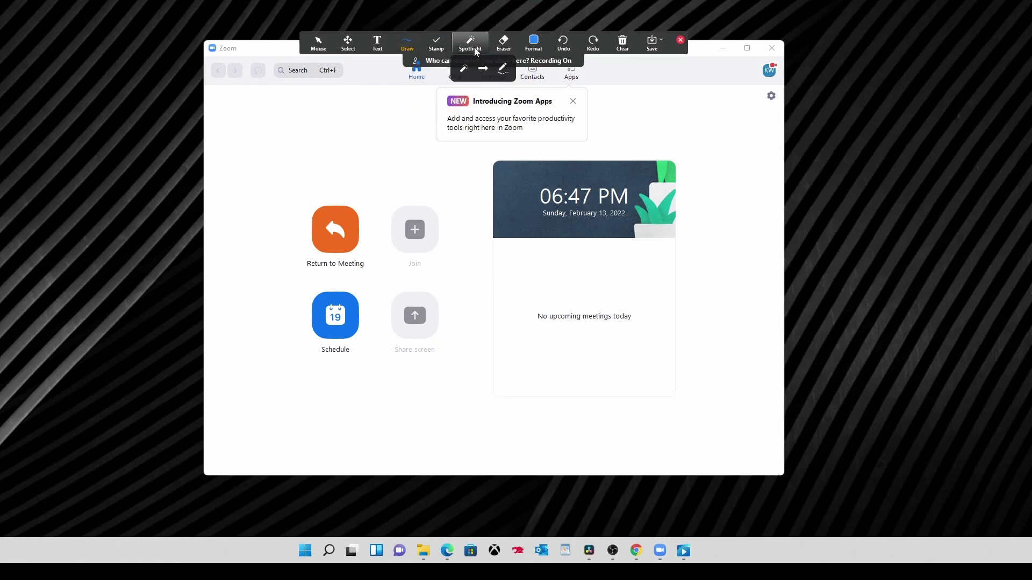
{"action": "left_click", "coordinate": [530, 51]}
{"action": "mouse_move", "coordinate": [378, 164]}
{"action": "left_mouse_down"}
{"action": "mouse_move", "coordinate": [436, 203]}
{"action": "mouse_move", "coordinate": [377, 133]}
{"action": "mouse_move", "coordinate": [390, 137]}
{"action": "left_mouse_up"}
Step: Draw a diagonal straight line from the Zoom Apps notice down to the lower left of the clock banner
{"action": "left_click", "coordinate": [407, 44]}
{"action": "left_click", "coordinate": [434, 90]}
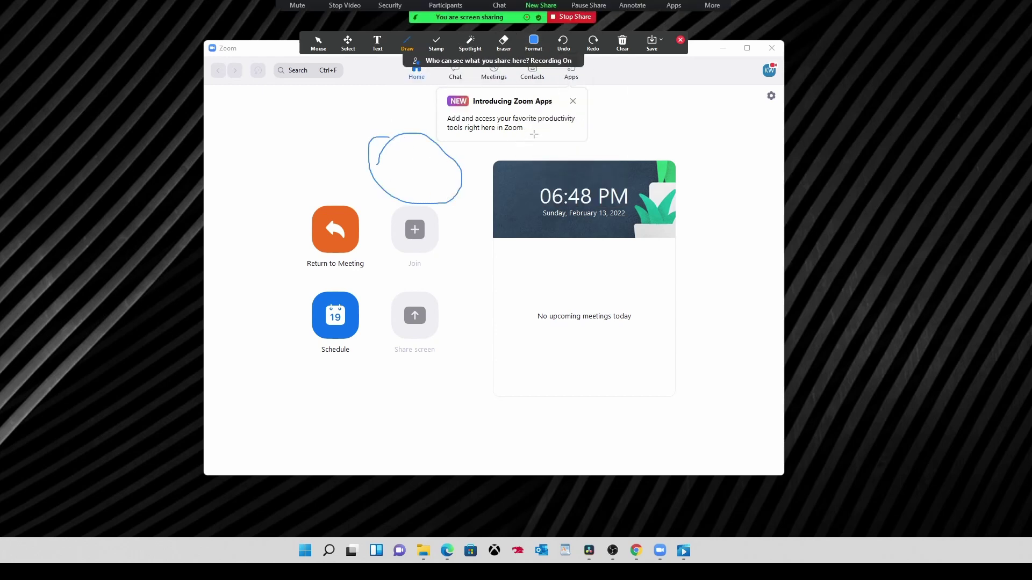
{"action": "mouse_move", "coordinate": [534, 134]}
{"action": "left_mouse_down"}
{"action": "mouse_move", "coordinate": [388, 209]}
{"action": "mouse_move", "coordinate": [487, 287]}
{"action": "left_mouse_up"}
Step: Choose the outlined ellipse drawing shape, then erase the freehand loop with the Eraser
{"action": "left_click", "coordinate": [436, 46]}
{"action": "left_click", "coordinate": [407, 44]}
{"action": "left_click", "coordinate": [463, 70]}
{"action": "left_click", "coordinate": [504, 44]}
{"action": "left_click", "coordinate": [460, 171]}
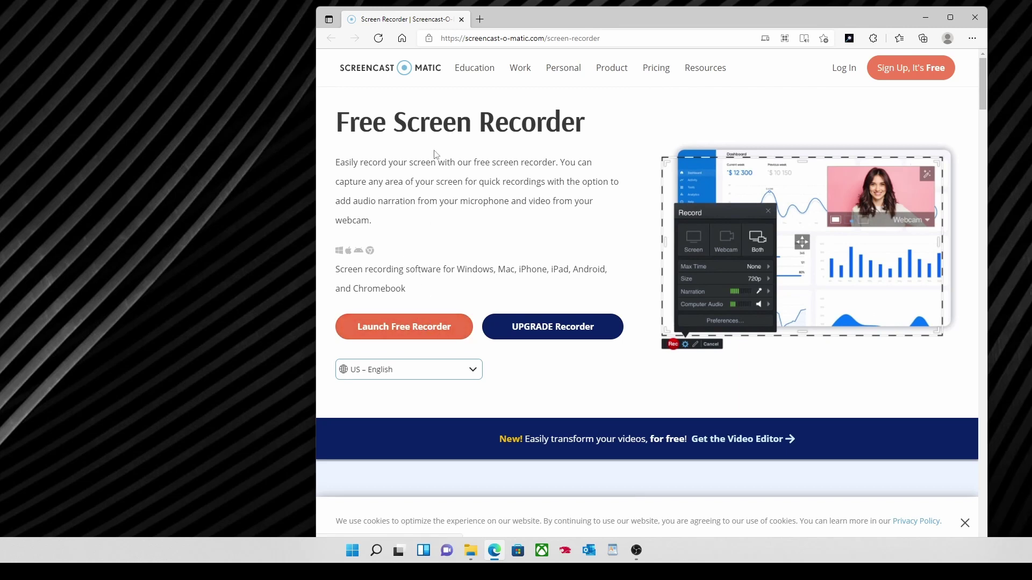
Step: Launch the free Screencast-O-Matic recorder and resize its recording frame to 904 x 674
{"action": "left_click", "coordinate": [398, 329]}
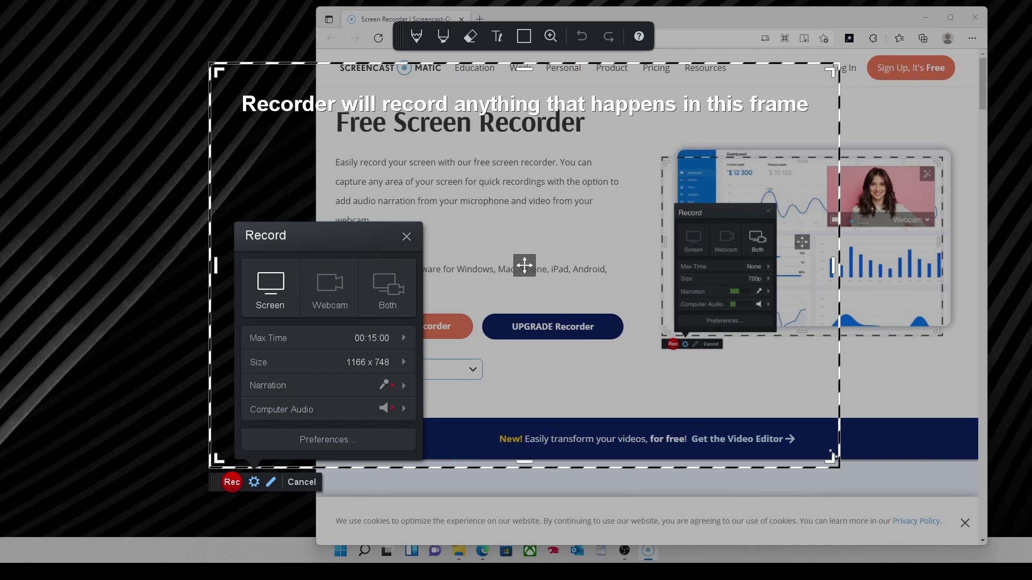
{"action": "left_click_drag", "start_coordinate": [842, 466], "coordinate": [691, 418]}
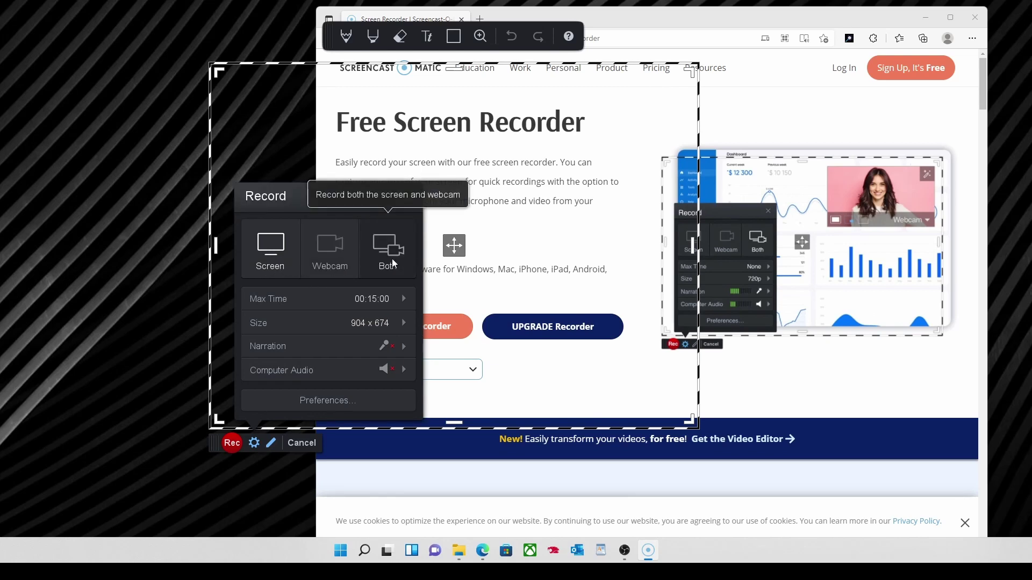
{"action": "left_click", "coordinate": [415, 327]}
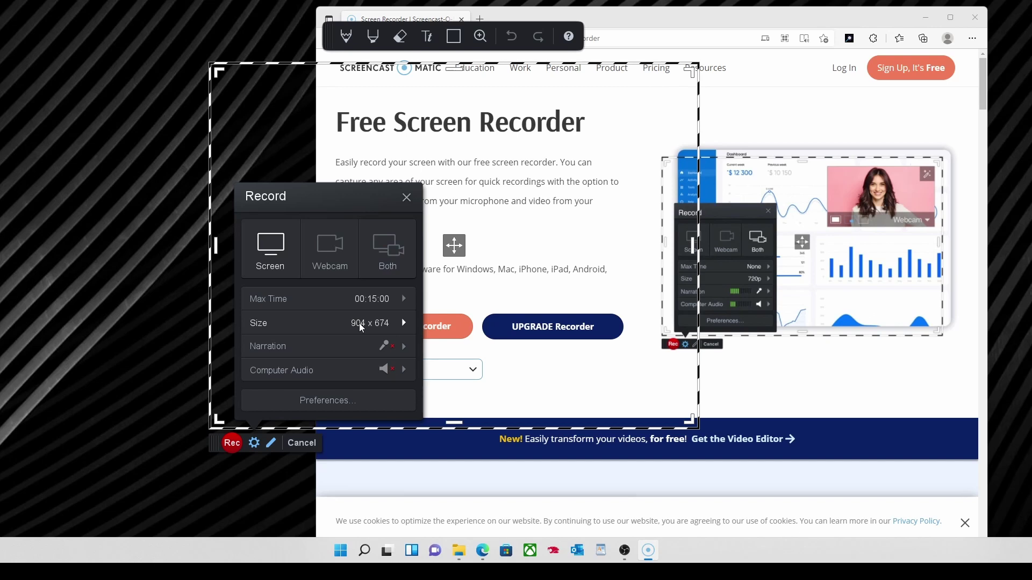
Step: Record a short clip of the framed area, pause it, and finish with the Save / Upload option
{"action": "left_click", "coordinate": [233, 443]}
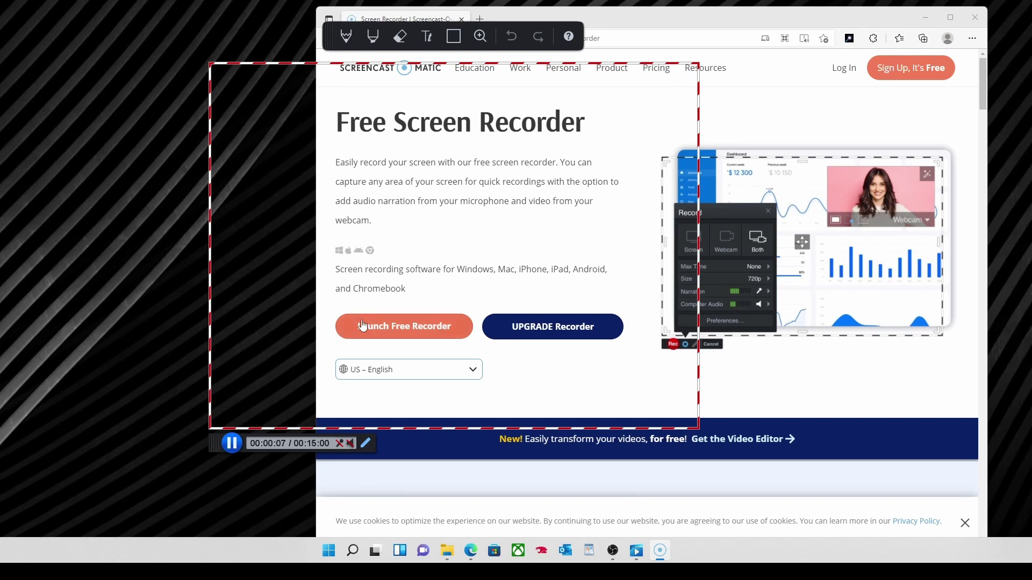
{"action": "left_click", "coordinate": [233, 443]}
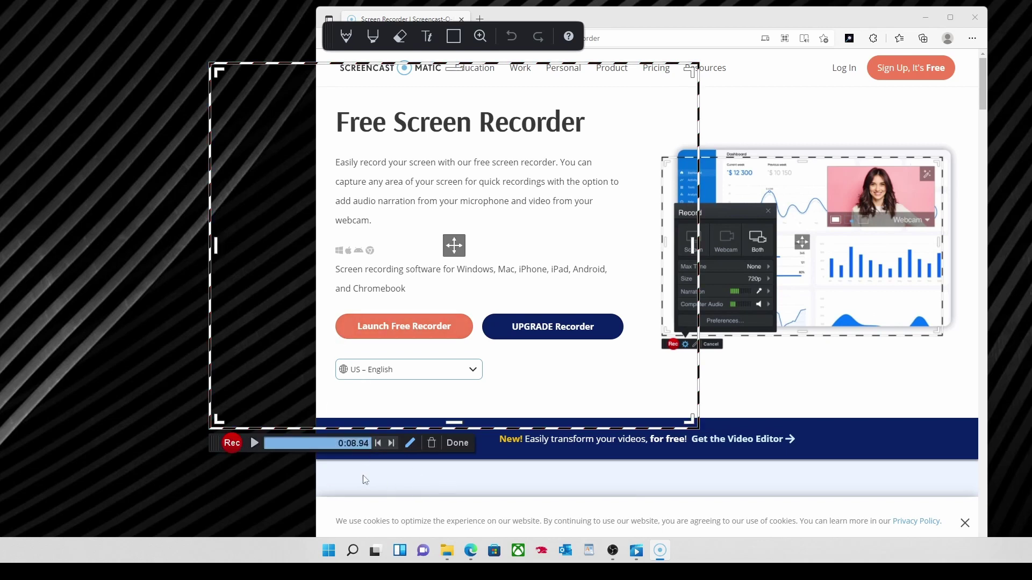
{"action": "left_click", "coordinate": [458, 444]}
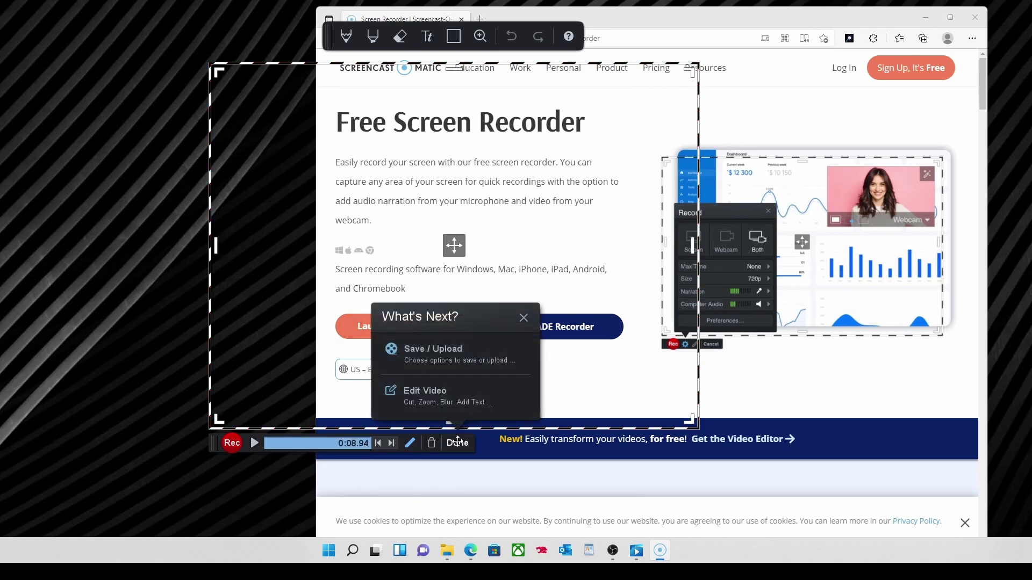
{"action": "left_click", "coordinate": [435, 352]}
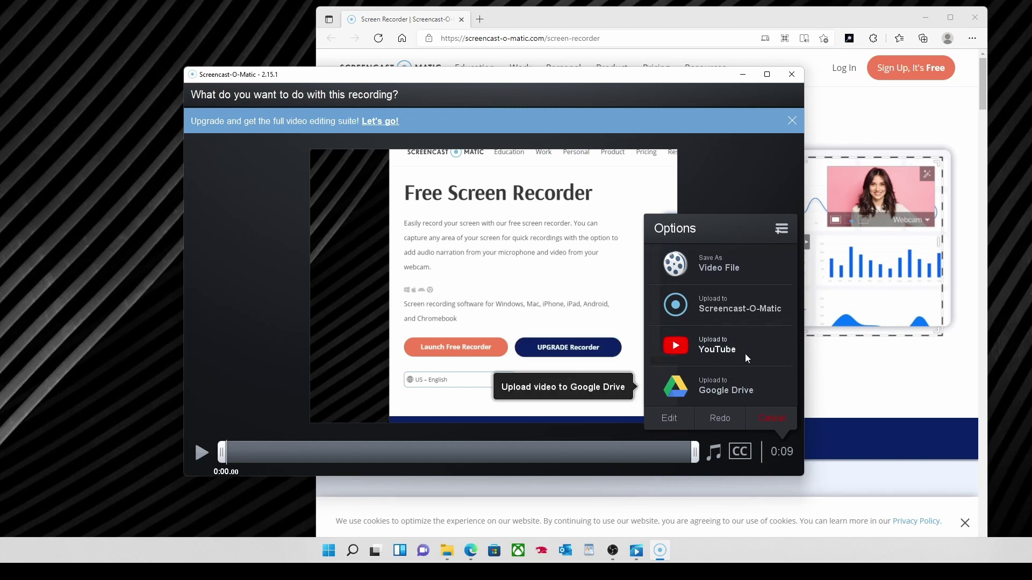
Step: Expand the output options, publish the recording as the video file testing.mp4, and close the publish dialog
{"action": "left_click", "coordinate": [782, 230]}
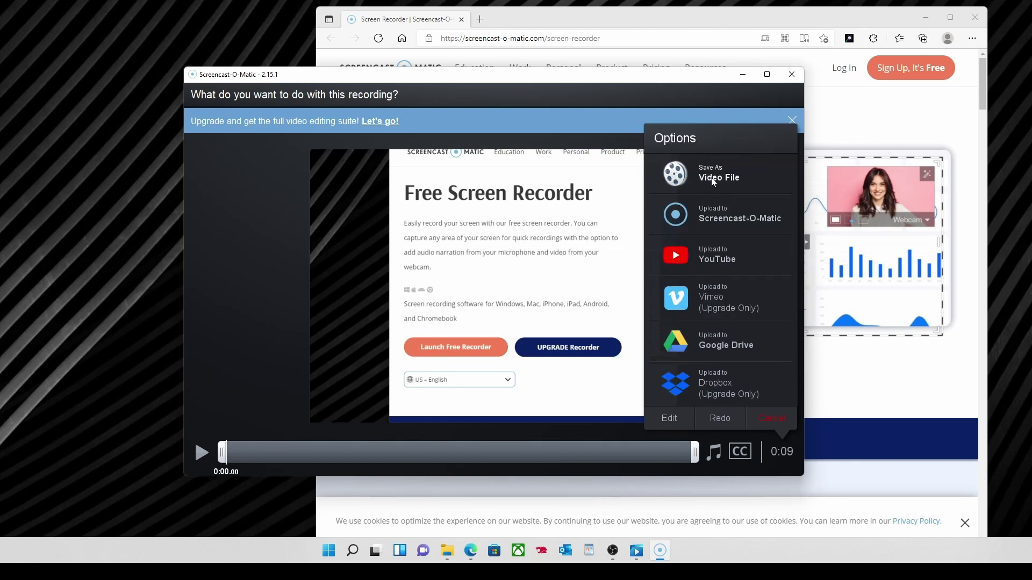
{"action": "left_click", "coordinate": [711, 178]}
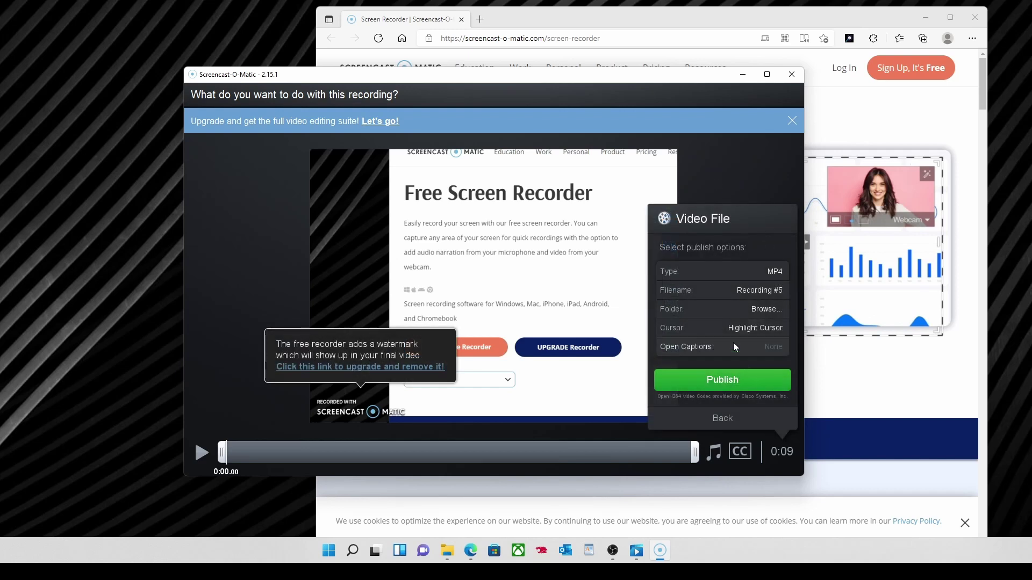
{"action": "left_click", "coordinate": [721, 312]}
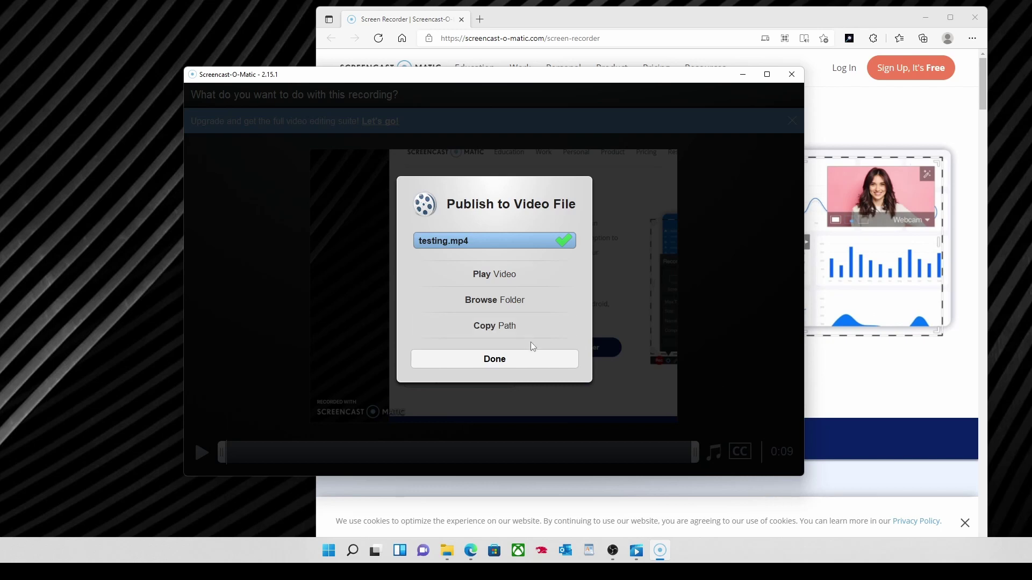
{"action": "left_click", "coordinate": [536, 359]}
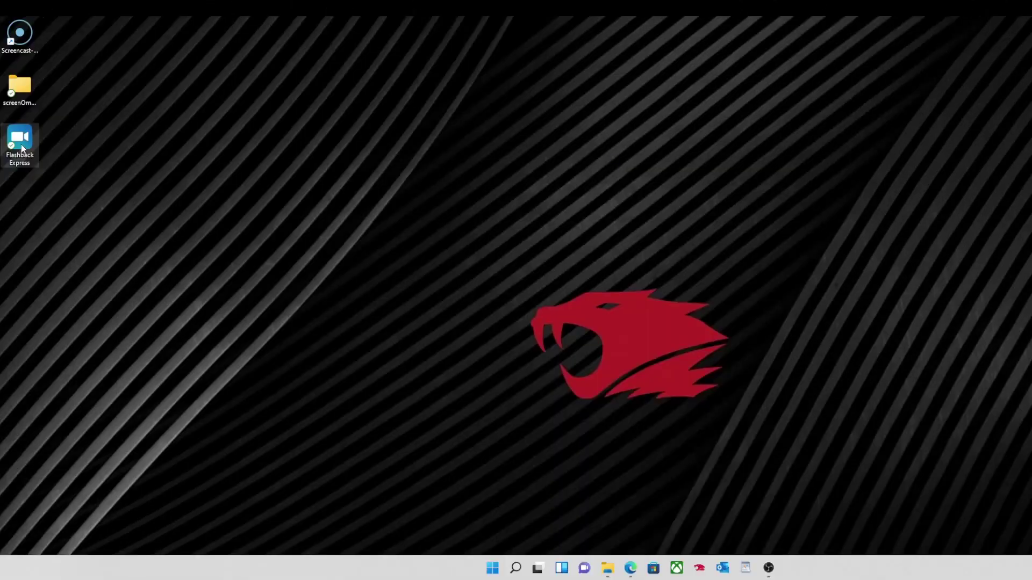
Step: Open Flashback Express from the desktop and review its screen capture modes and general recording settings
{"action": "double_click", "coordinate": [22, 148]}
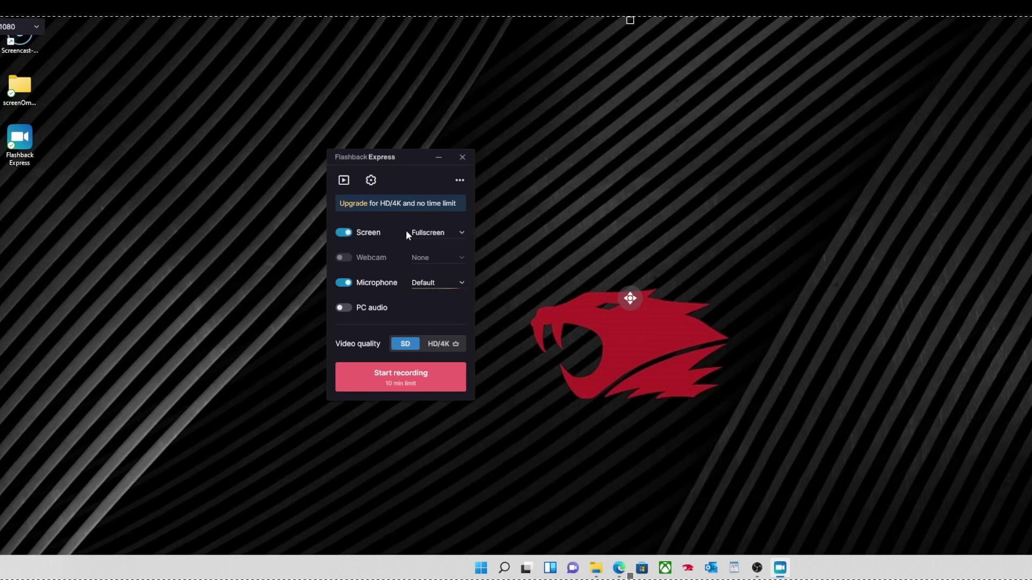
{"action": "left_click", "coordinate": [420, 236]}
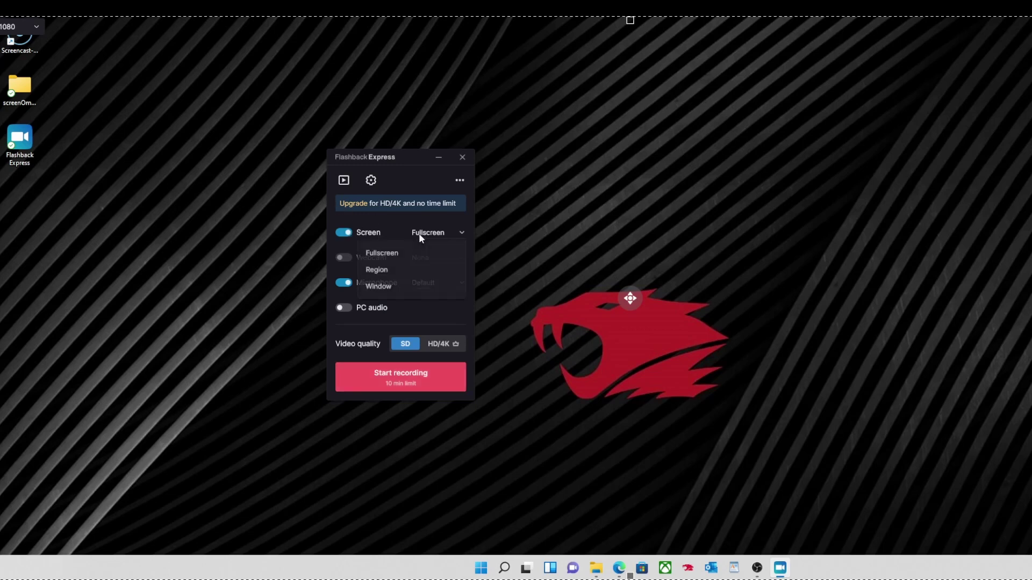
{"action": "left_click", "coordinate": [391, 286]}
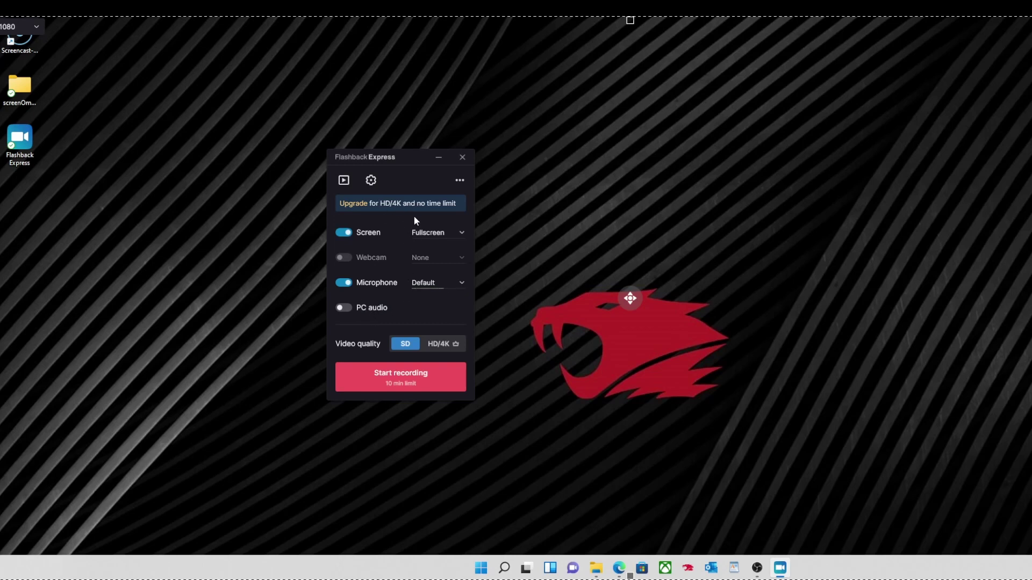
{"action": "left_click", "coordinate": [371, 183]}
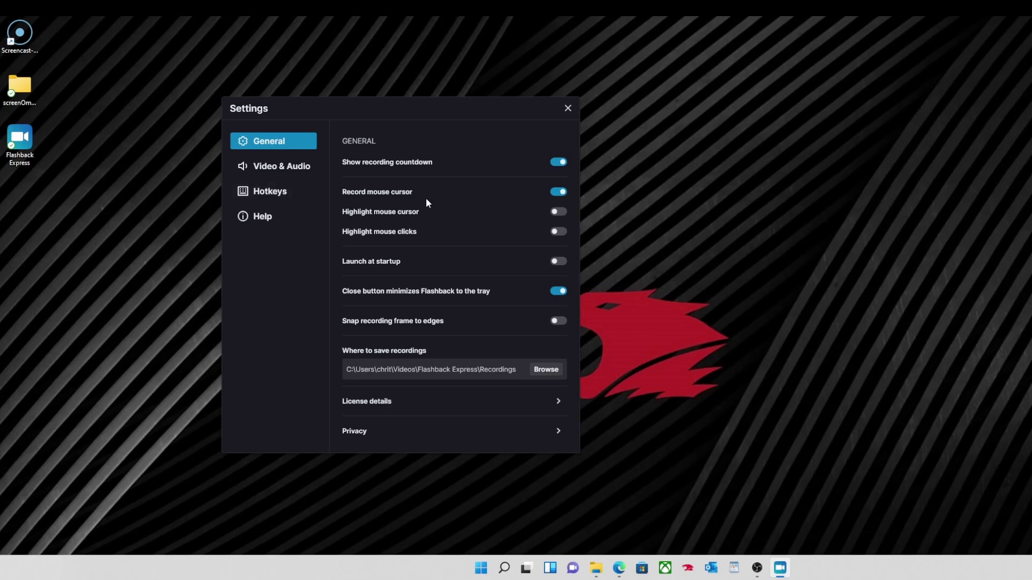
{"action": "key", "text": "Escape"}
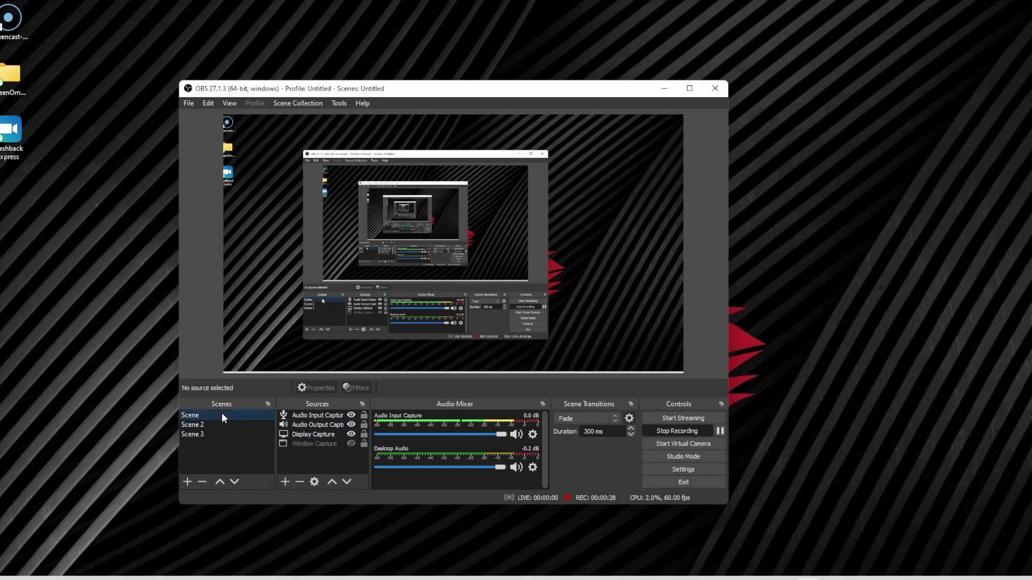
Step: Switch to OBS and rename the first scene to Scene1
{"action": "right_click", "coordinate": [222, 415]}
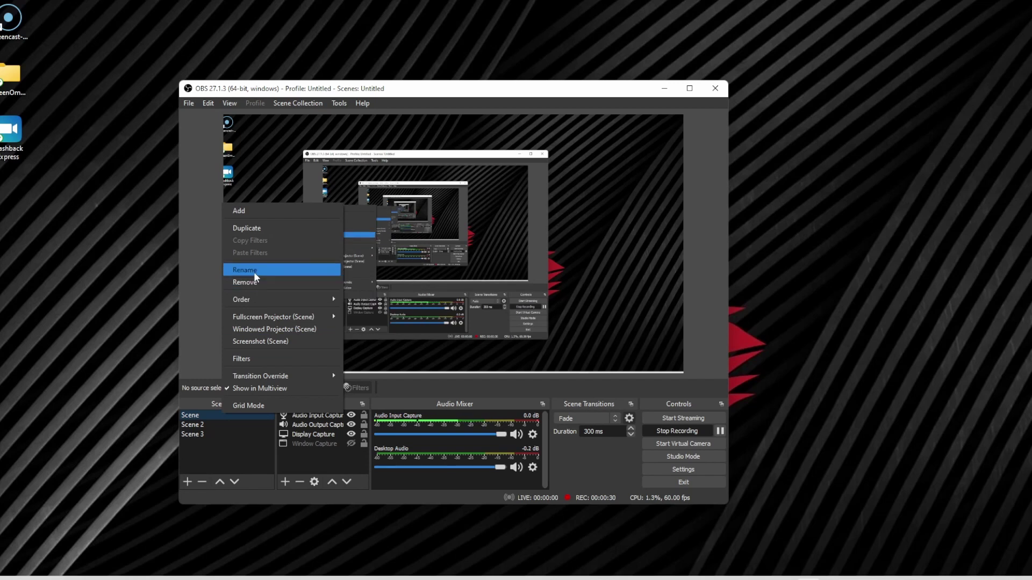
{"action": "left_click", "coordinate": [254, 269]}
{"action": "left_click", "coordinate": [201, 412]}
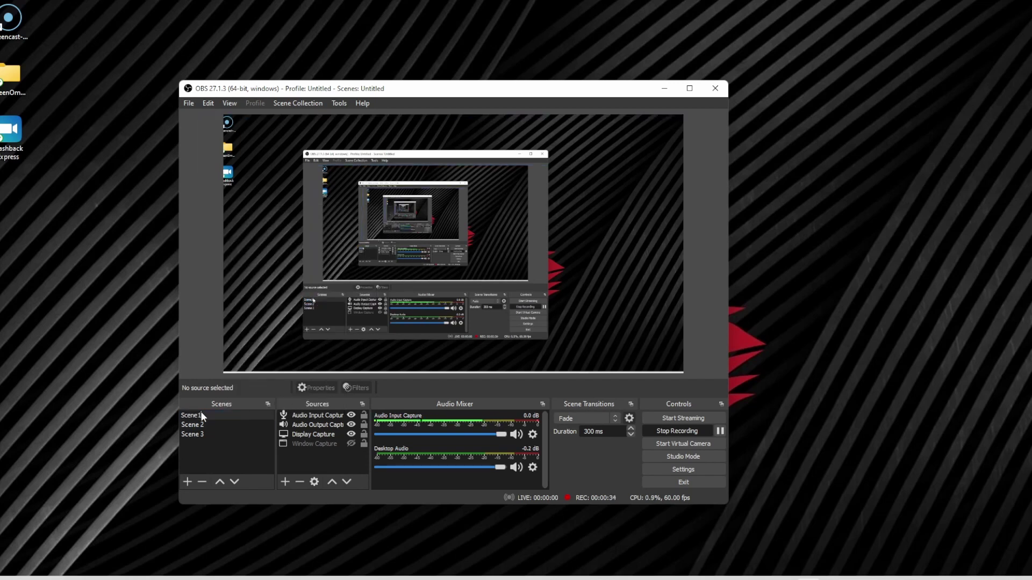
{"action": "type", "text": "1"}
{"action": "key", "text": "Return"}
Step: Open the list of source types that can be added to Scene1
{"action": "left_click", "coordinate": [286, 482]}
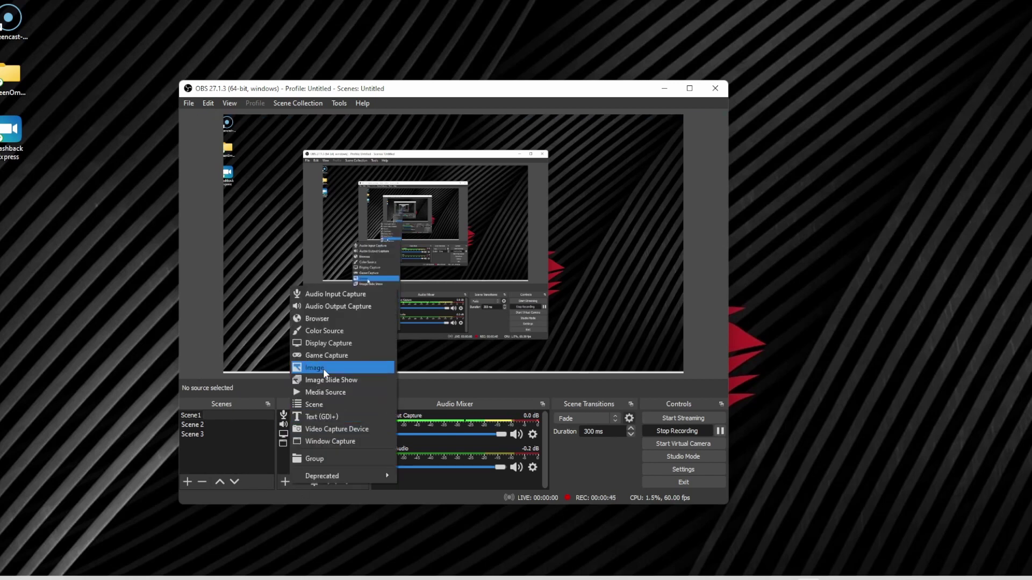